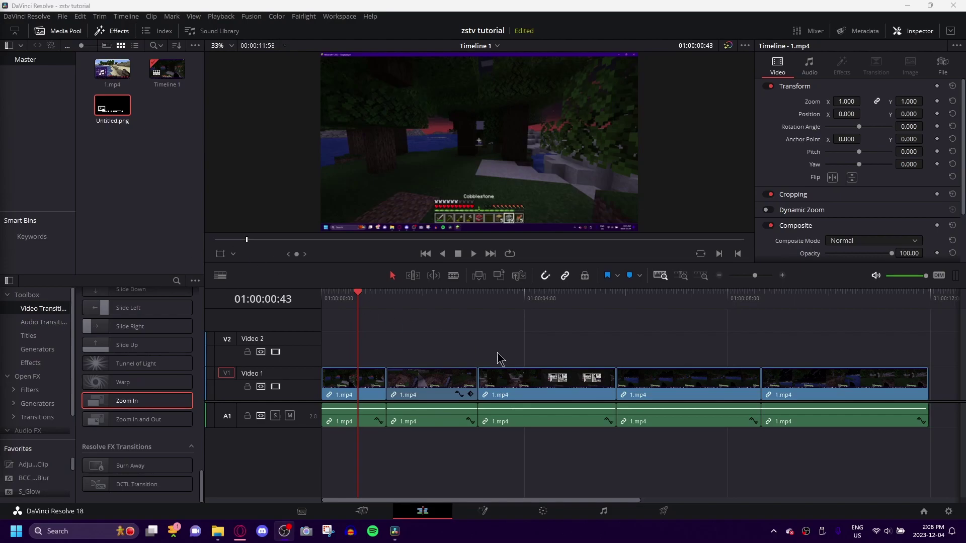
Import 'C418 - Sweden - Minecraft Volume Alpha' from Downloads into the Media Pool
drag(411, 298, 340, 306)
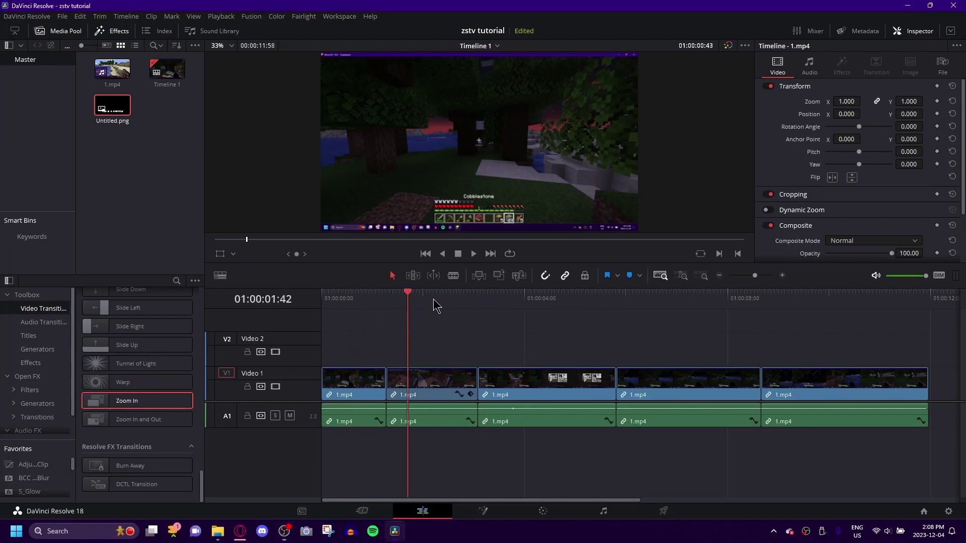
click(141, 169)
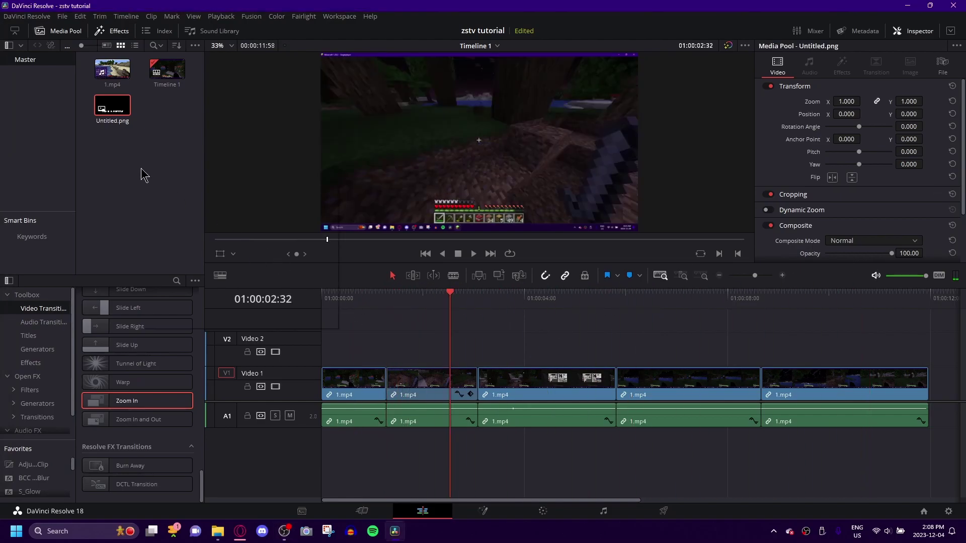
right_click(142, 169)
click(124, 146)
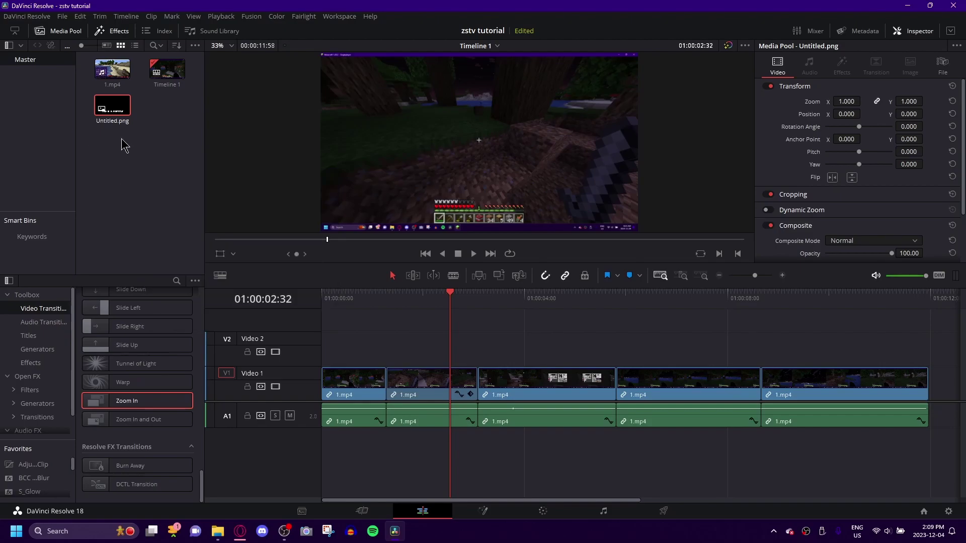
right_click(123, 170)
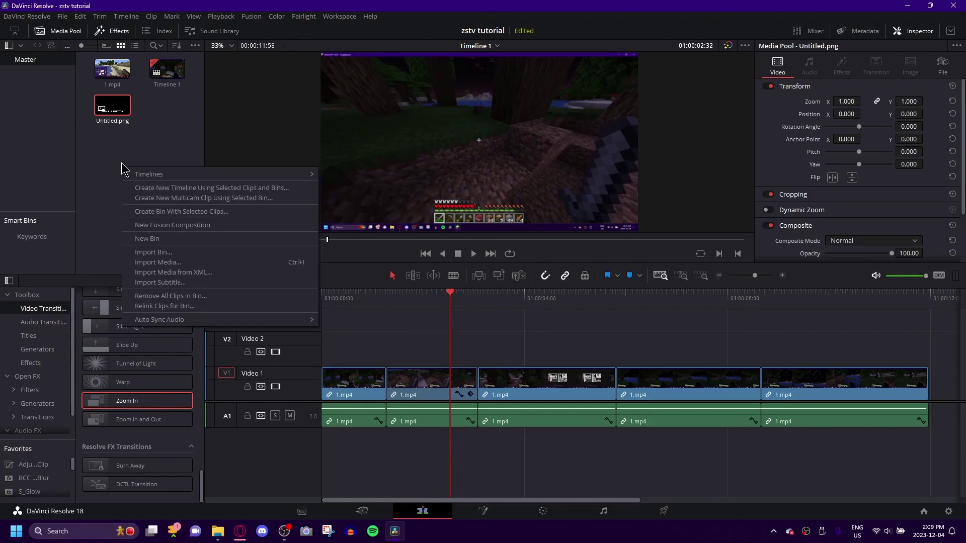
click(51, 121)
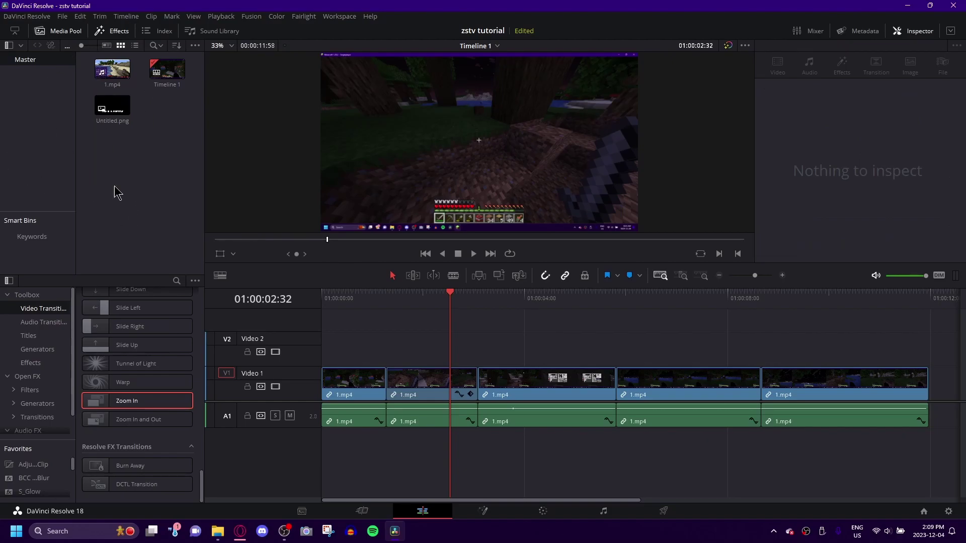
right_click(116, 203)
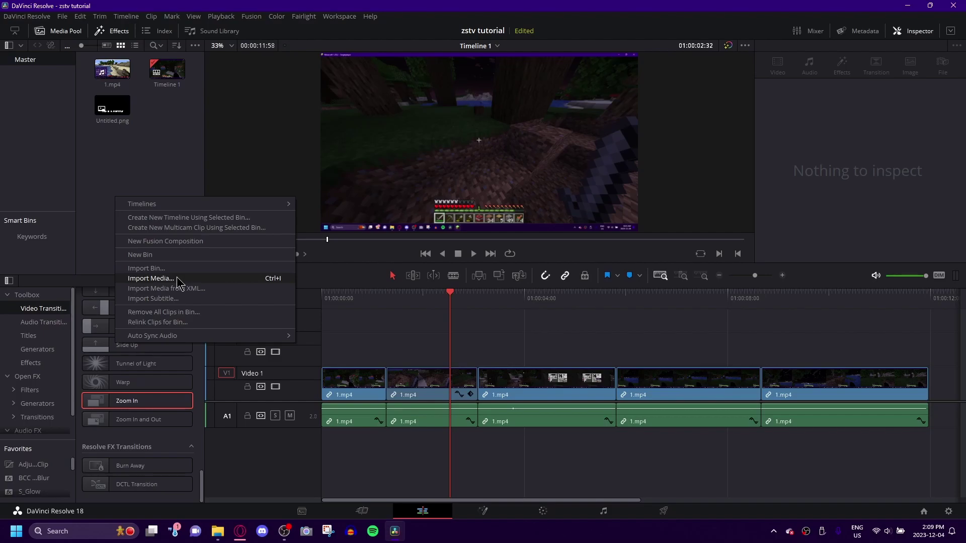
click(179, 279)
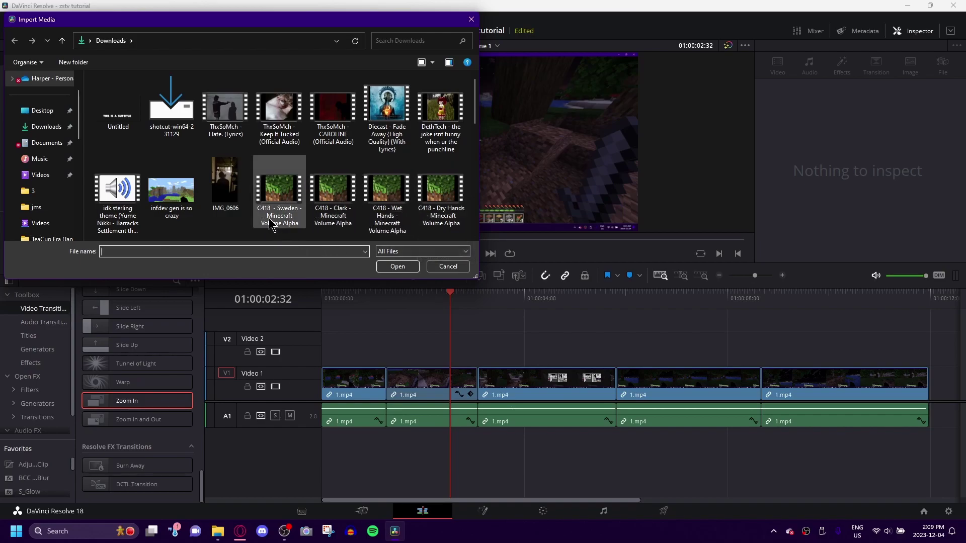
mouse_move(279, 196)
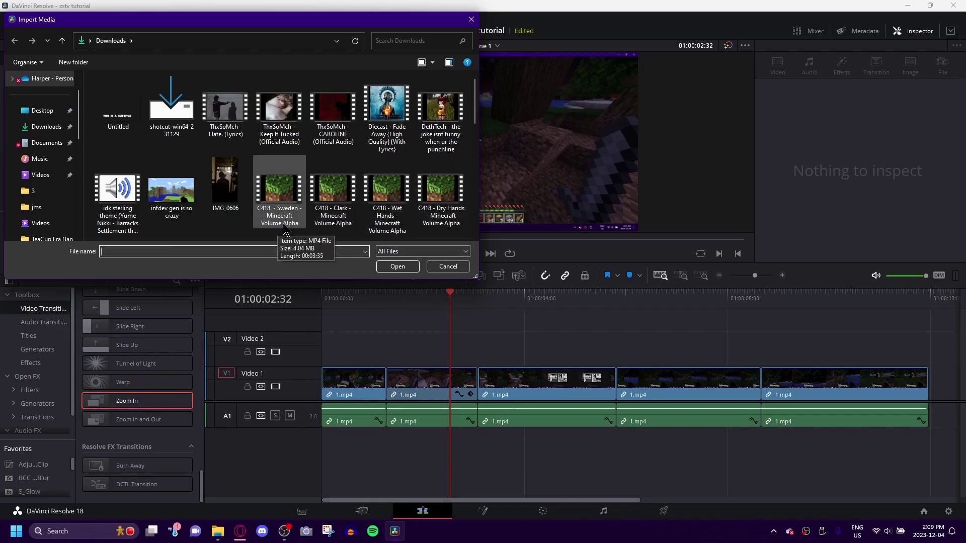
double_click(282, 227)
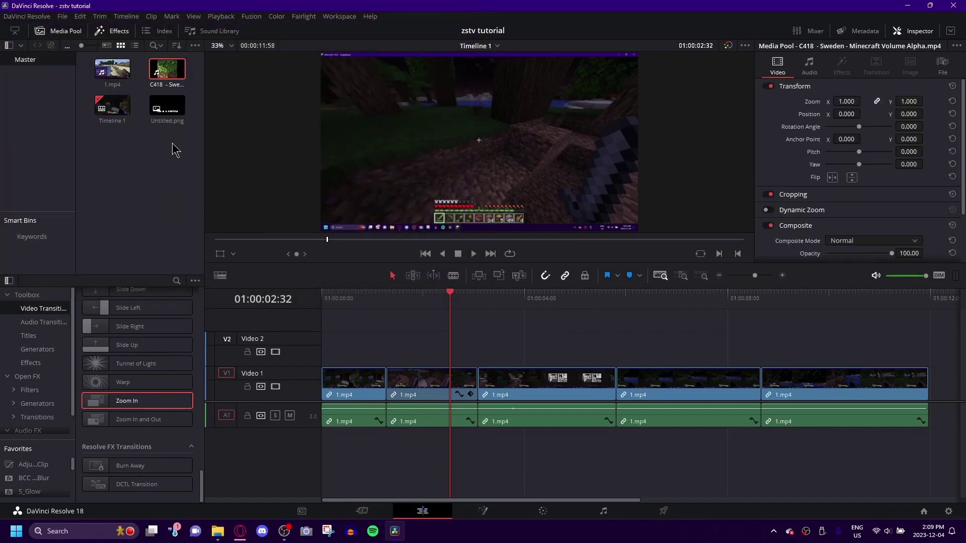
Drop the Sweden clip on the timeline, unlink it, and delete its V2 video
mouse_move(167, 69)
mouse_down()
mouse_move(332, 445)
mouse_move(356, 447)
mouse_up()
key(shift+z)
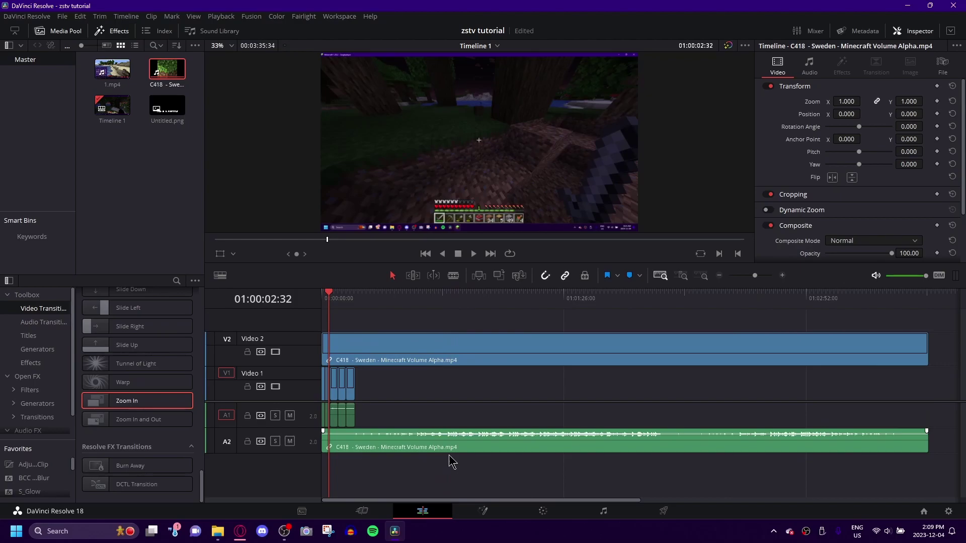
click(452, 359)
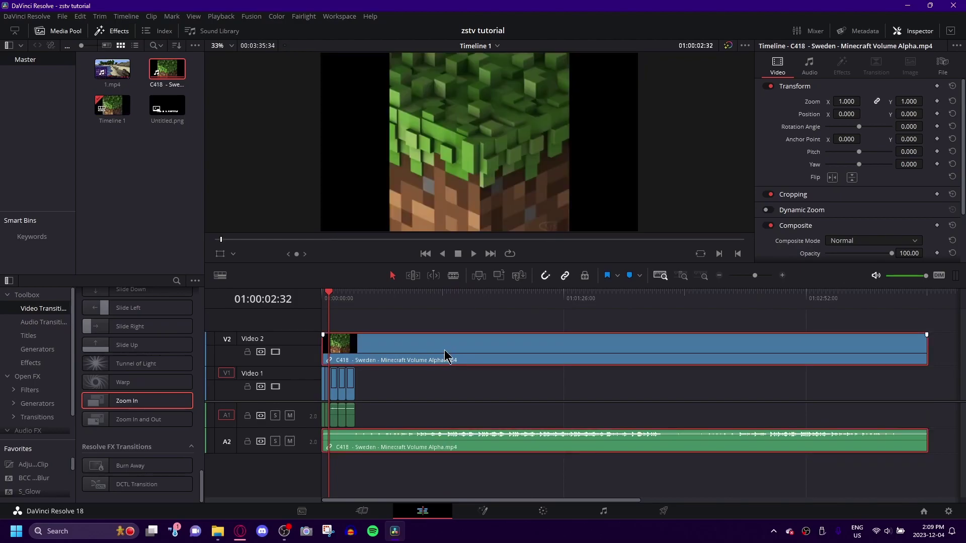
right_click(444, 356)
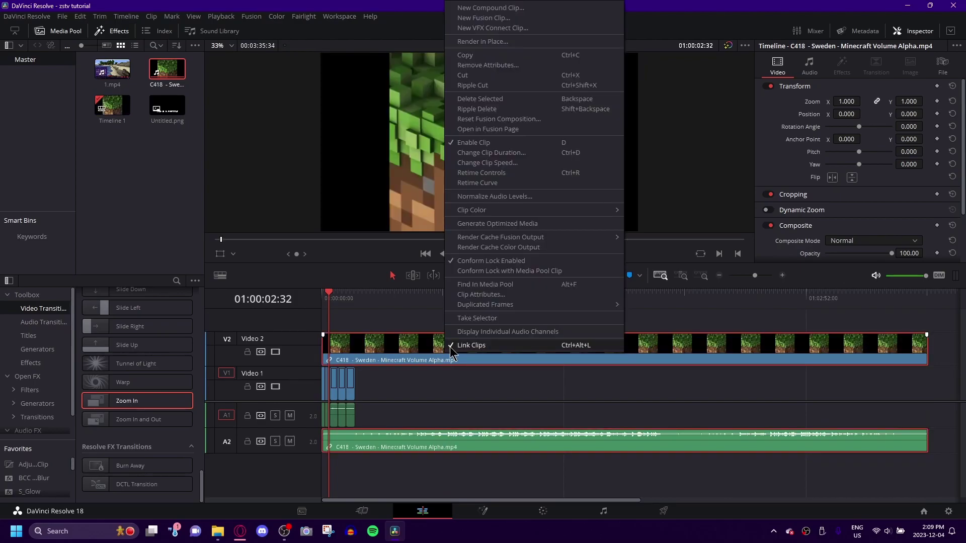
click(449, 347)
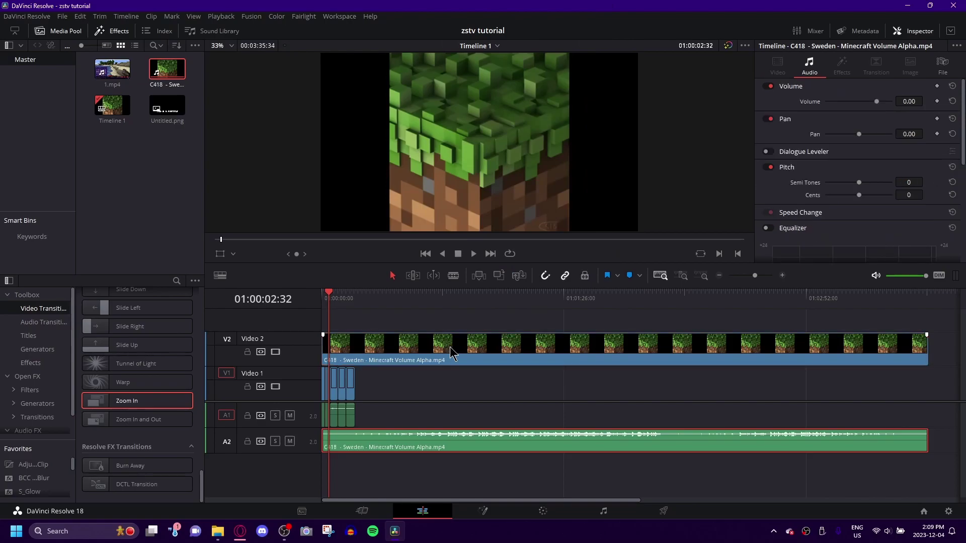
key(Delete)
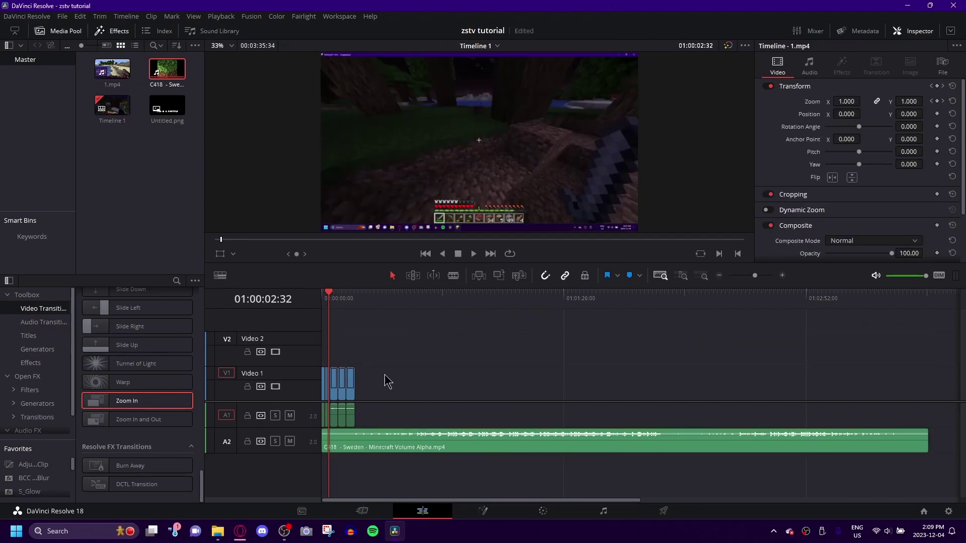
Save the project with Ctrl+S, zoom the timeline and return the playhead to the start
key(ctrl+s)
click(702, 276)
key(Home)
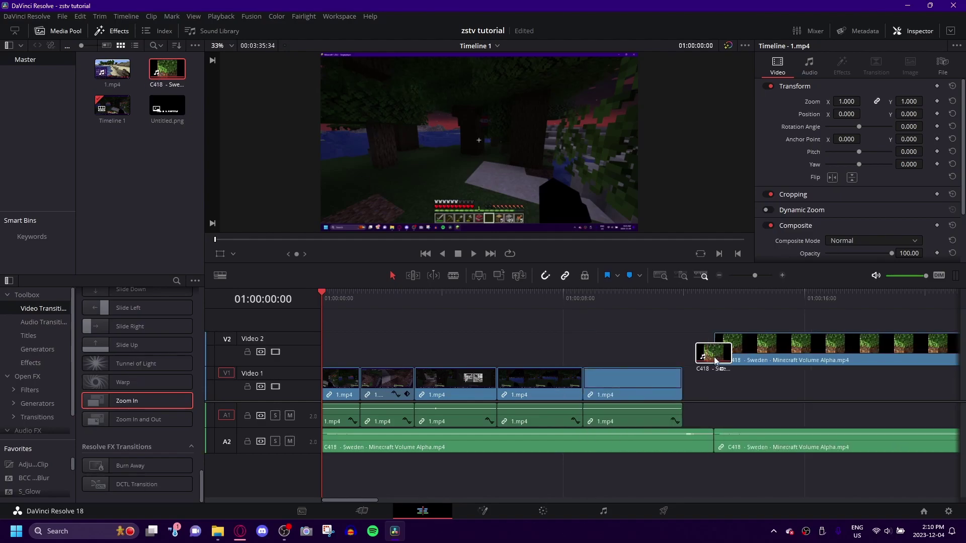
Drop a second Sweden copy after the gameplay clips, then delete it
drag(157, 71, 702, 349)
click(718, 315)
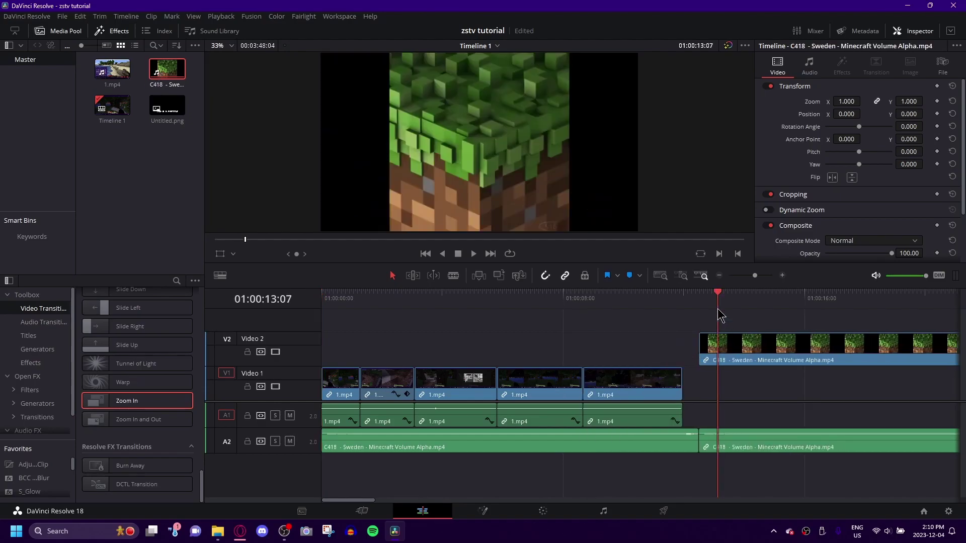
click(755, 347)
key(Delete)
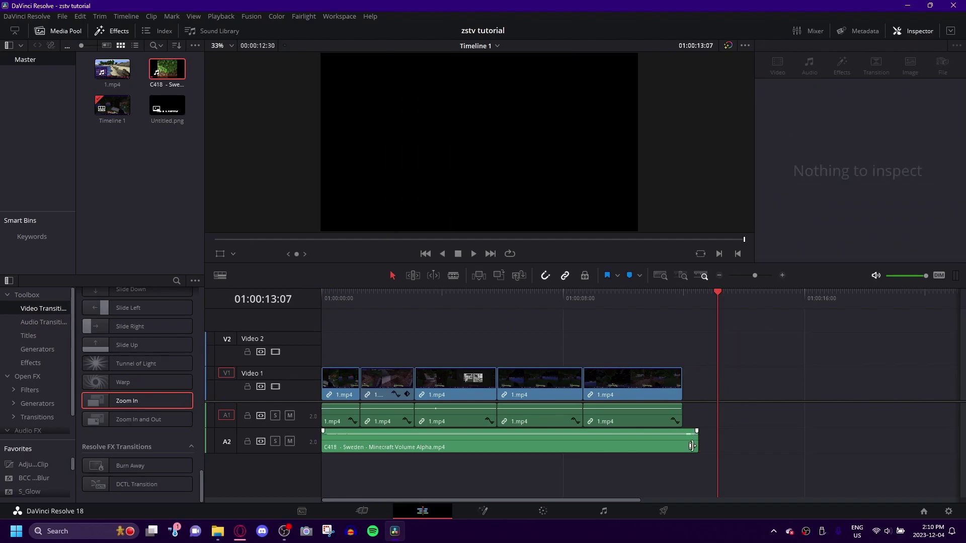
Undo to restore the full A2 audio, then delete the reappeared V2 video
key(ctrl+z)
click(726, 437)
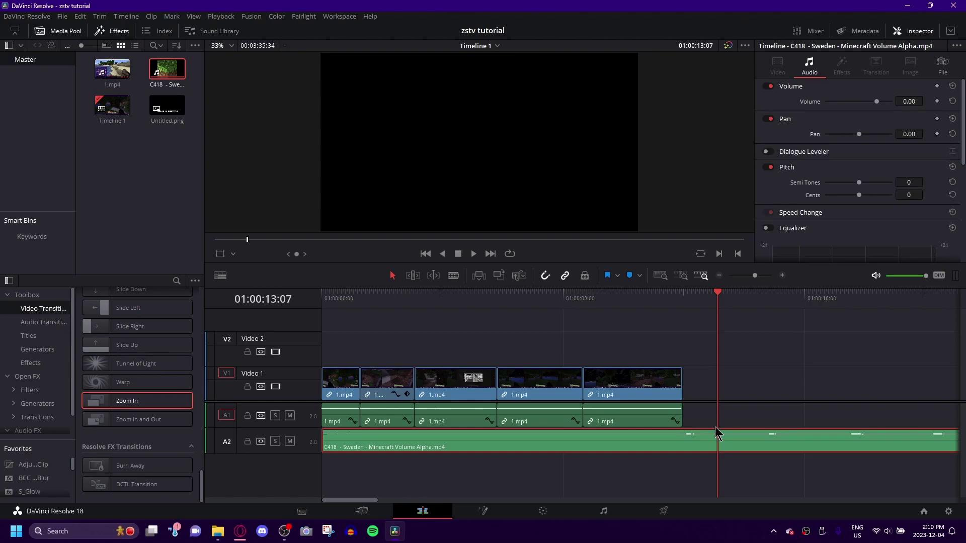
key(ctrl+z)
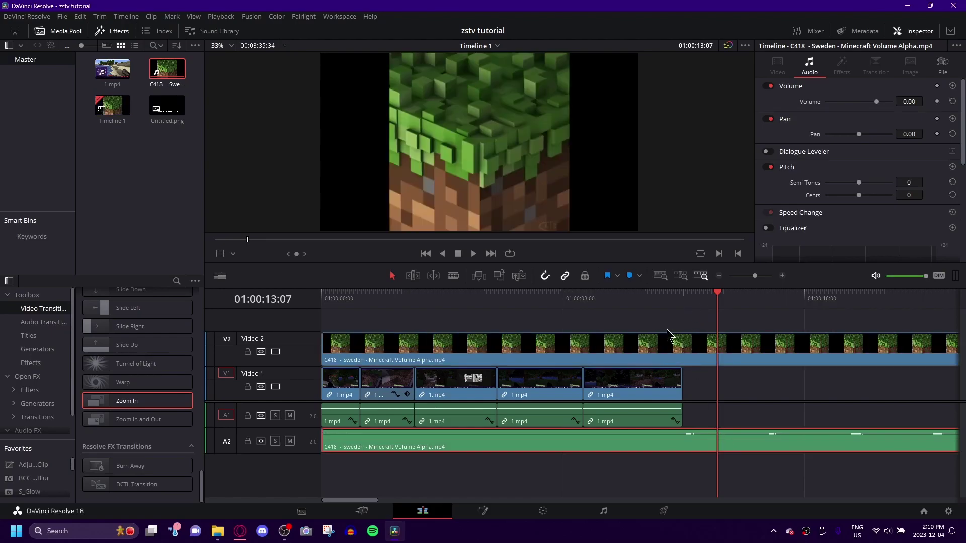
click(689, 341)
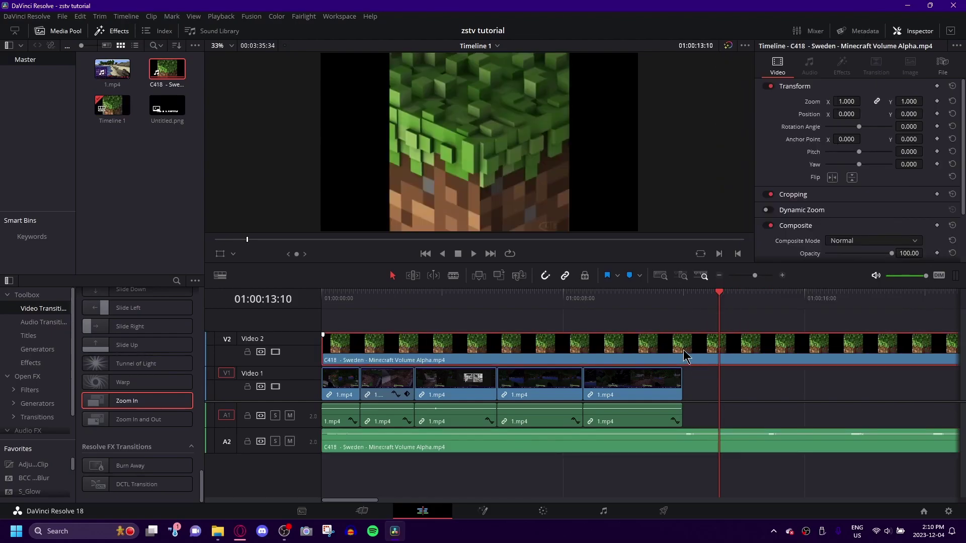
key(Delete)
click(621, 454)
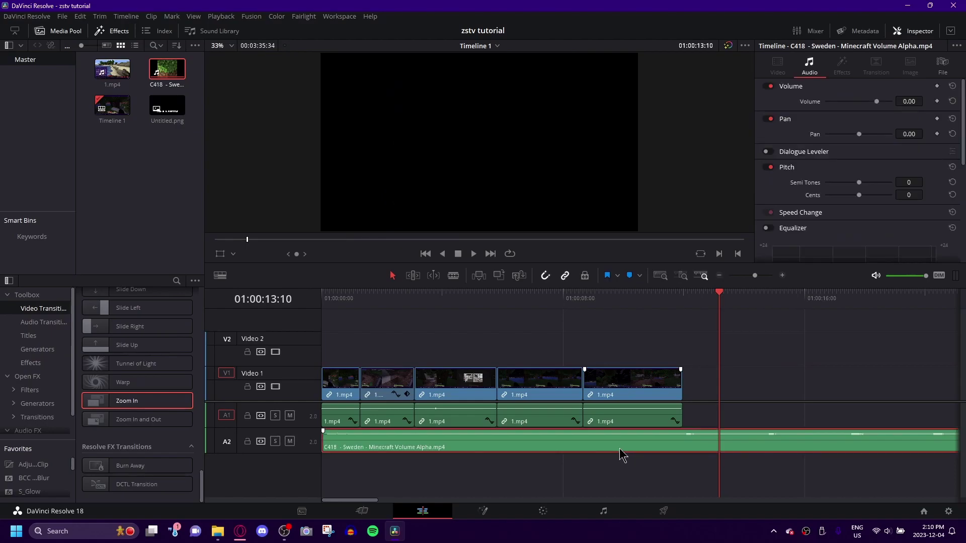
click(662, 277)
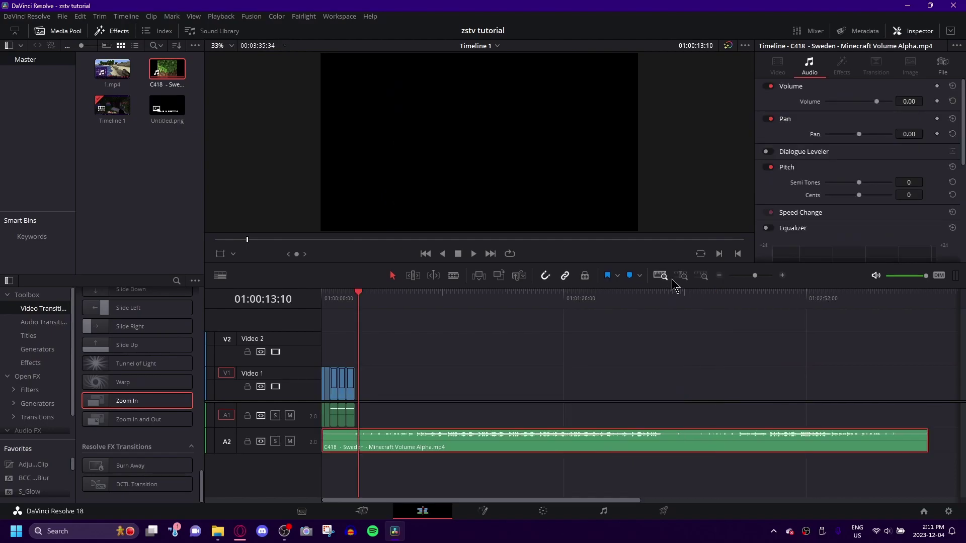
click(702, 276)
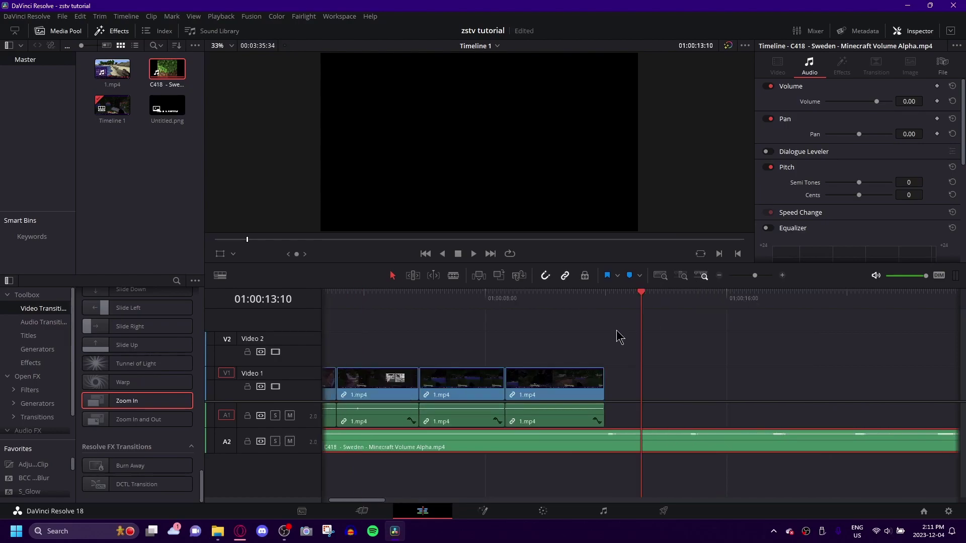
drag(409, 306, 684, 317)
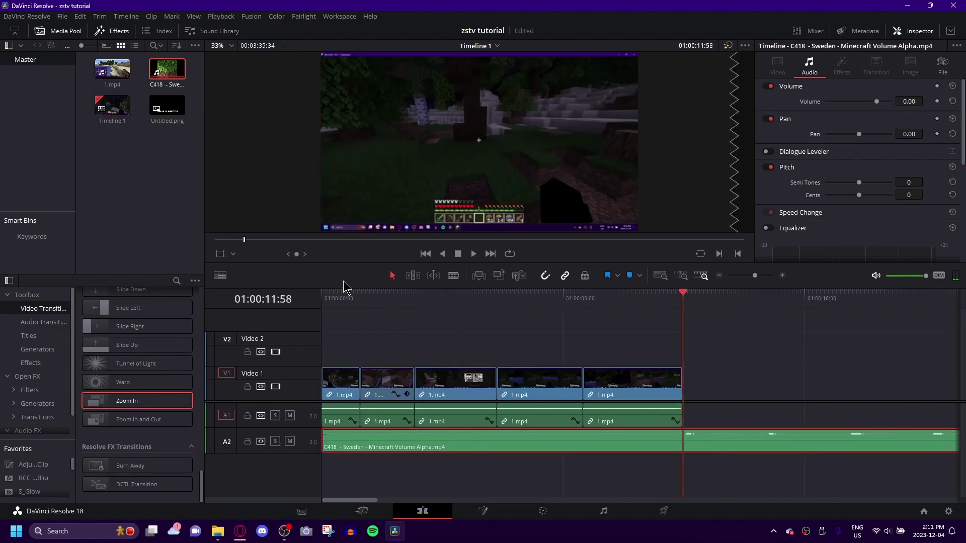